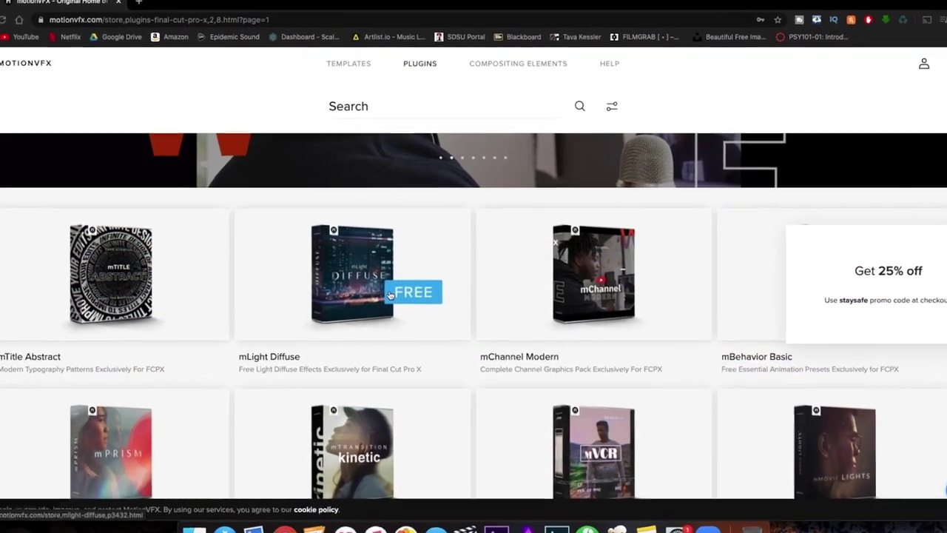
- Preview the free mLight Diffuse card on the MotionVFX Plugins page and open its listing
mouse_move(402, 266)
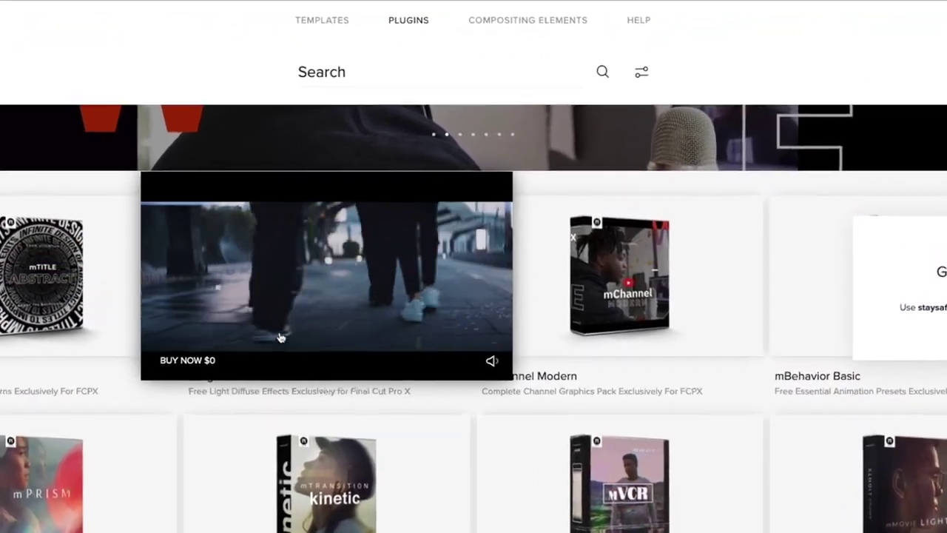
left_click(322, 285)
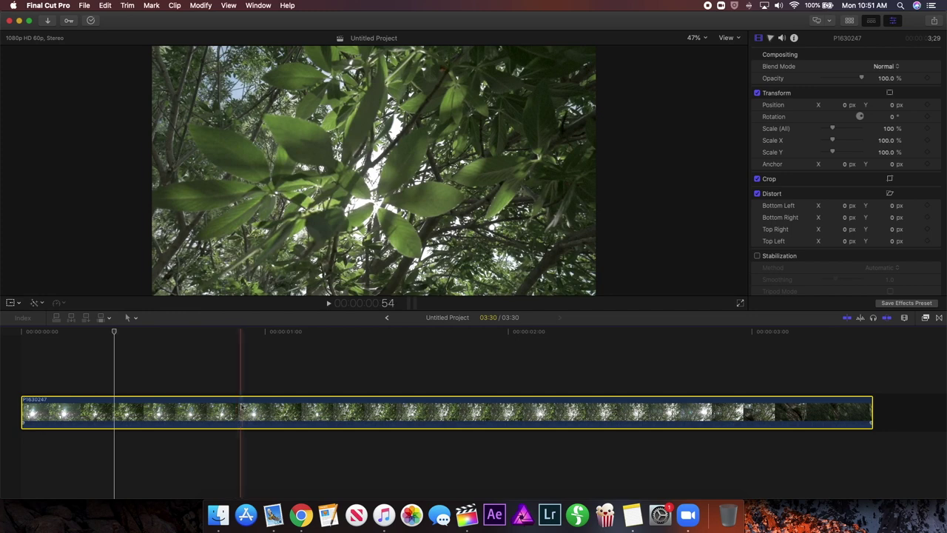
- Move the playhead further into the leaves clip and open the Effects browser with Cmd+5
left_click(201, 416)
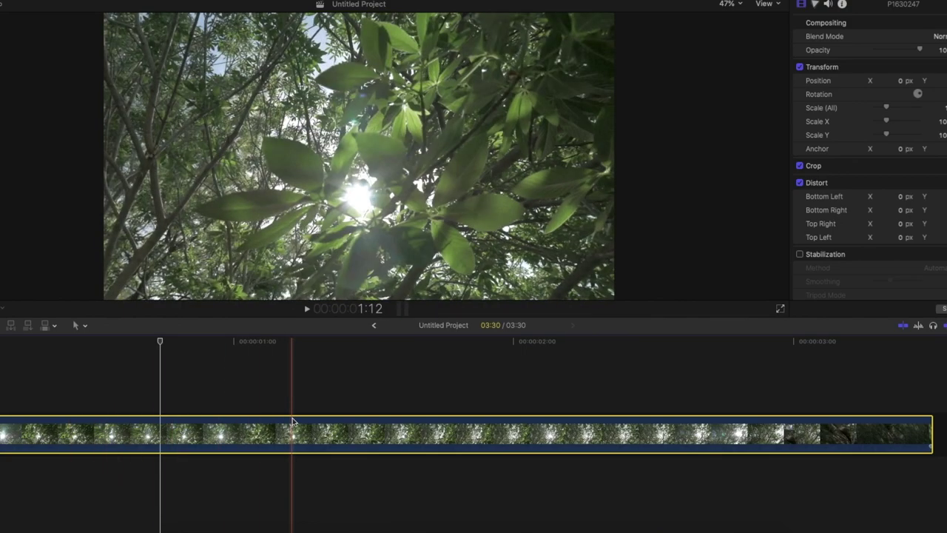
key("super+5")
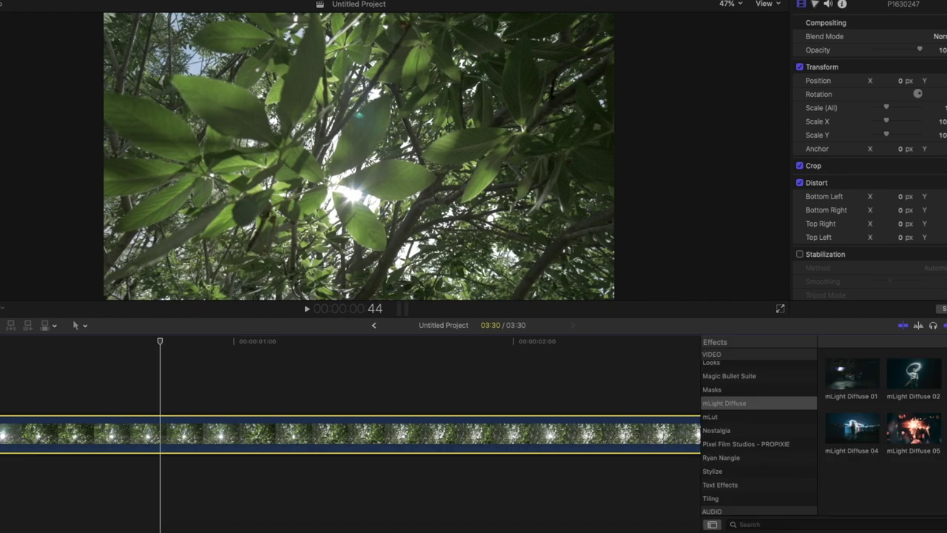
scroll(732, 418, "down", 1)
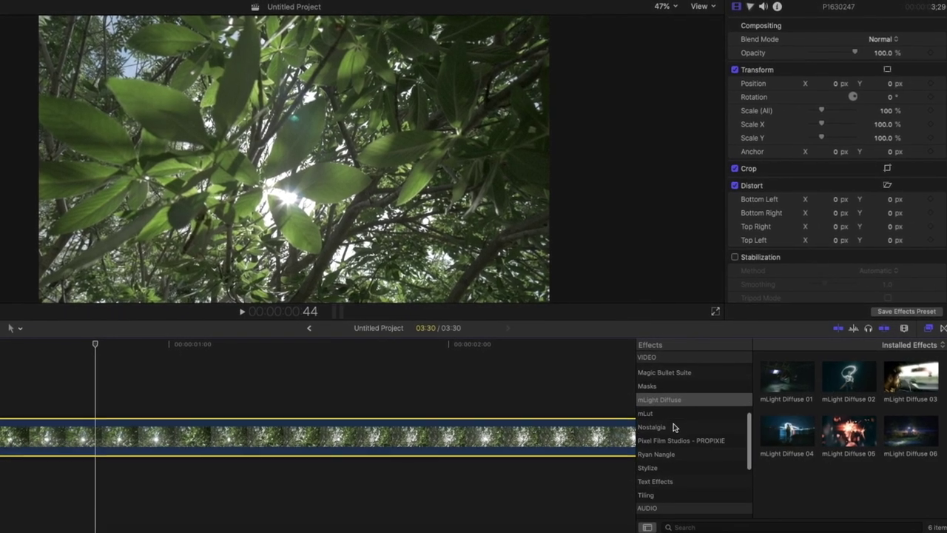
- Show the mLight Diffuse category's presets 01–06 in the Effects browser
left_click(646, 399)
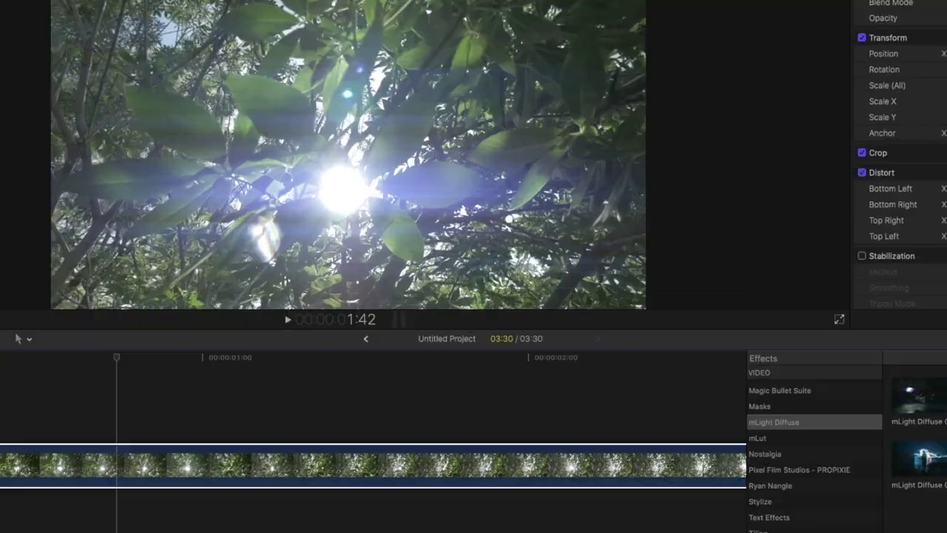
- Select the leaves clip and review the mLight Diffuse 06 parameters in the Inspector
left_click(534, 364)
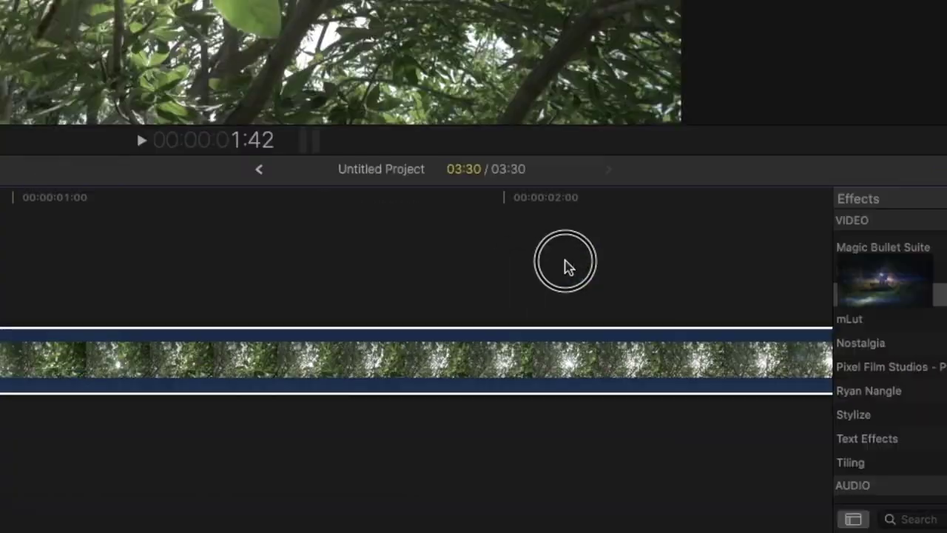
left_click(3, 359)
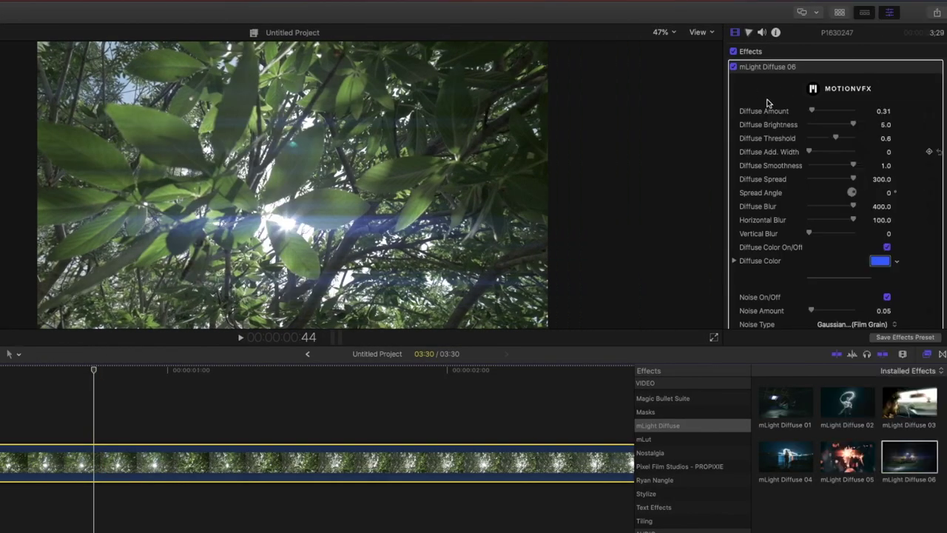
scroll(898, 88, "down", 1)
scroll(774, 77, "up", 1)
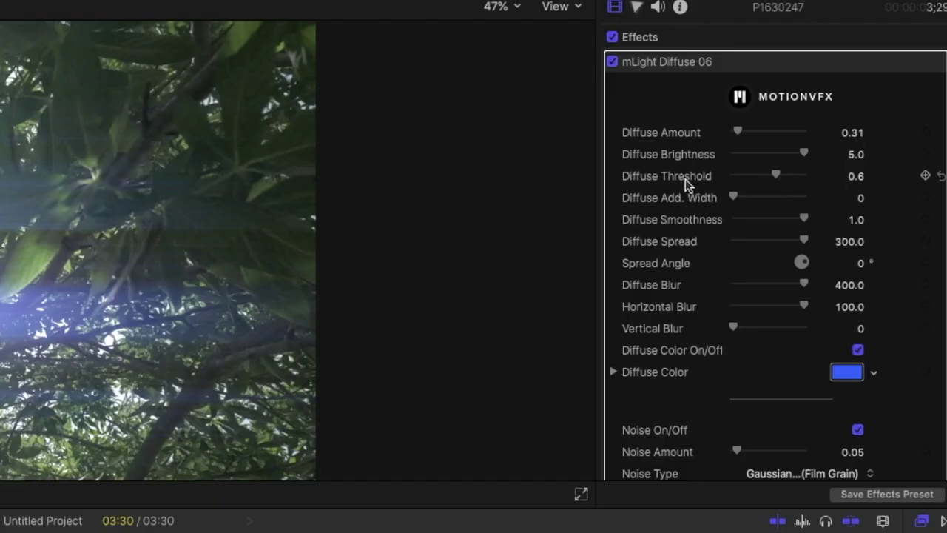
- Raise Diffuse Threshold to 1.0 and Diffuse Amount to 0.36, then preview mLight Diffuse 05
left_click_drag(775, 178, 804, 182)
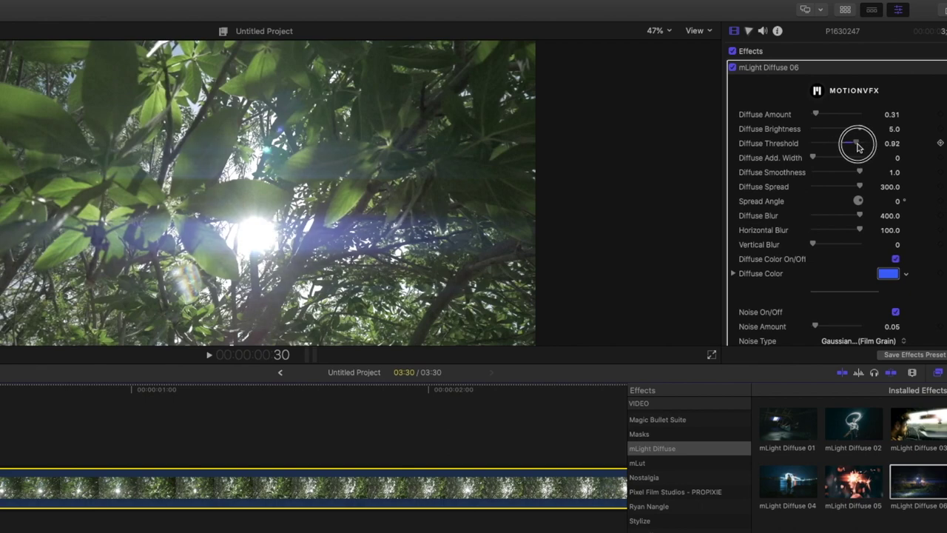
left_click_drag(858, 146, 861, 144)
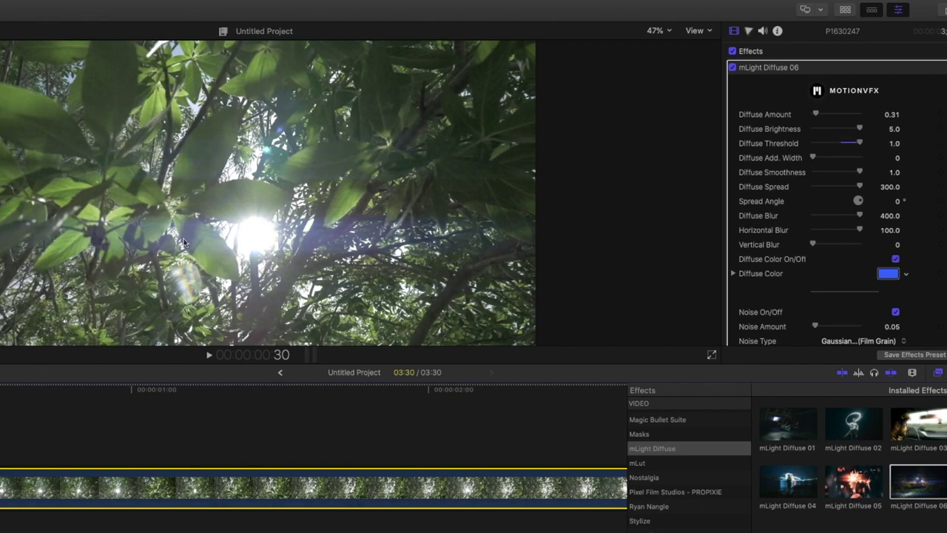
mouse_move(815, 114)
left_mouse_down()
mouse_move(835, 115)
mouse_move(829, 106)
left_mouse_up()
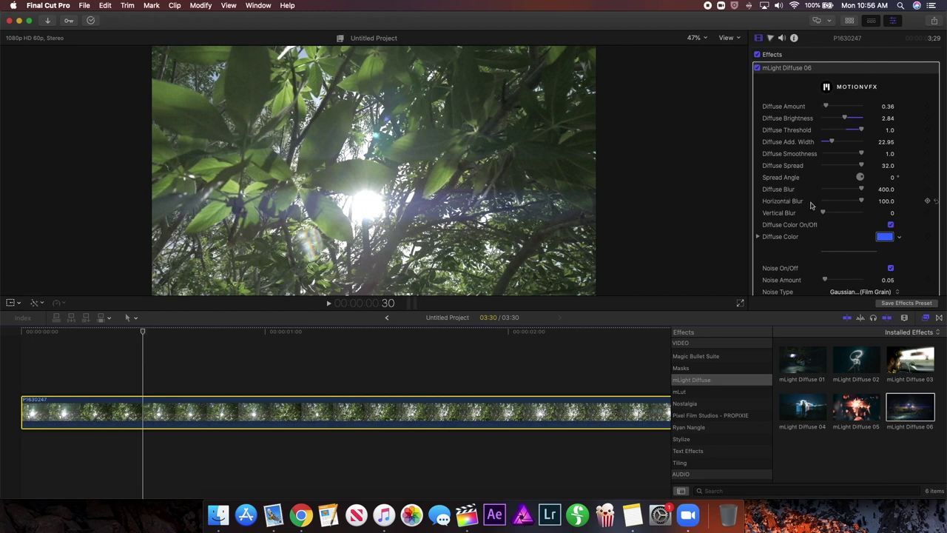
scroll(863, 218, "down", 2)
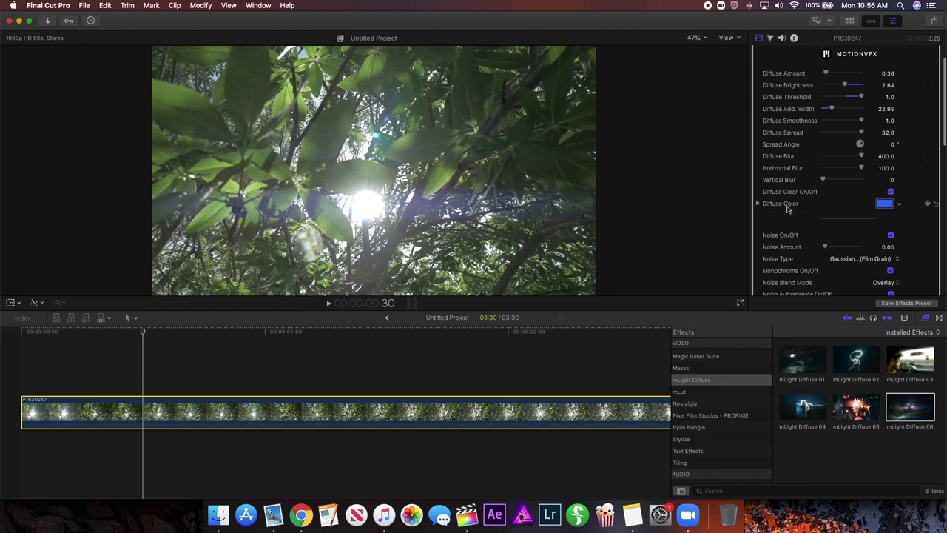
left_click(842, 412)
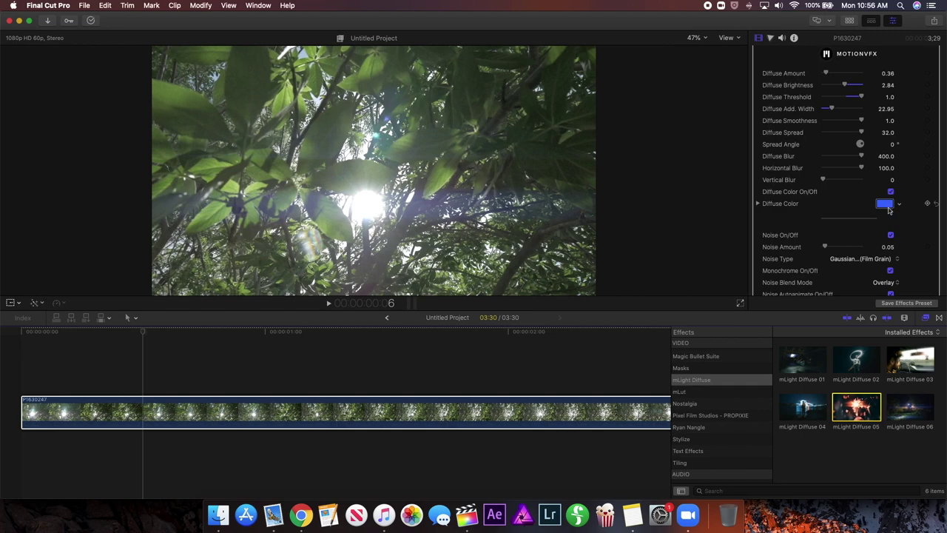
- Try a different glow colour on the colour wheel, then set it back to blue
left_click(889, 211)
left_click_drag(51, 379, 111, 398)
left_click(31, 434)
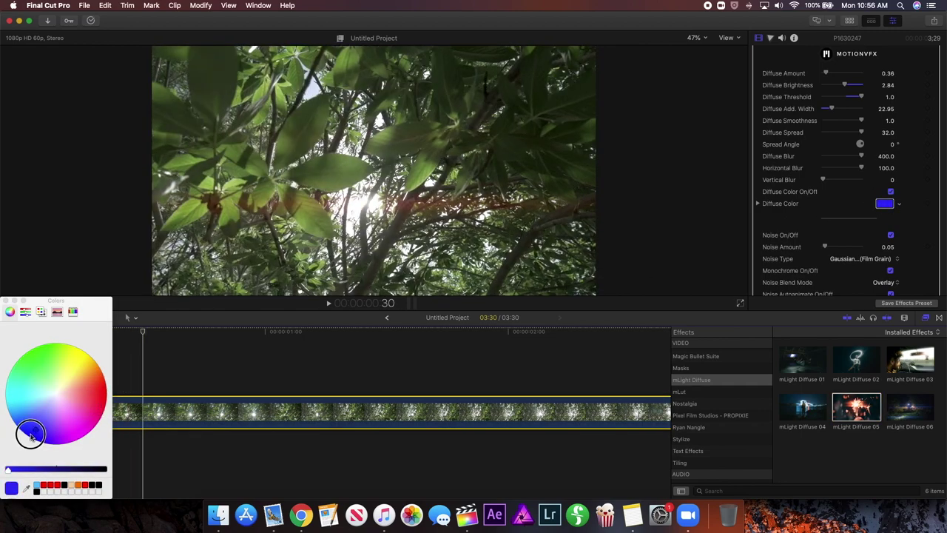
left_click(5, 302)
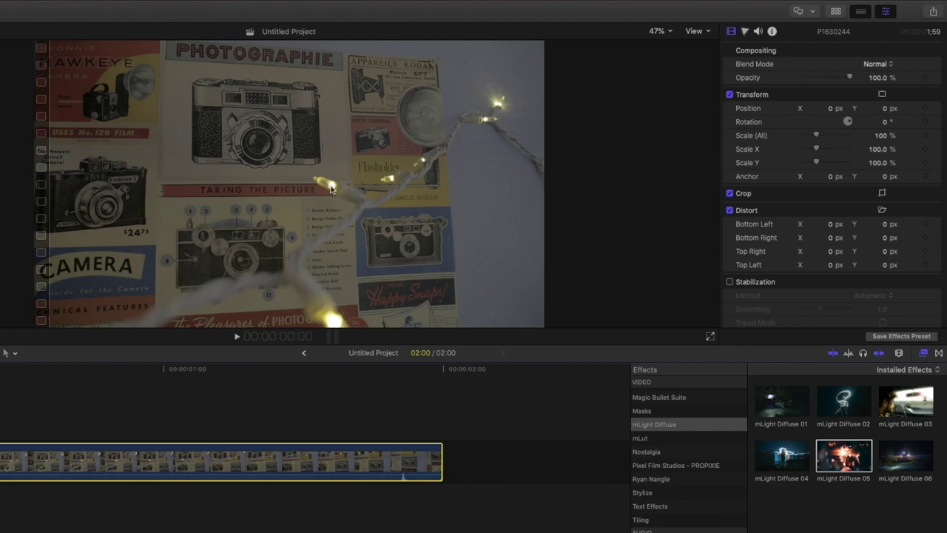
- Preview mLight Diffuse 01 and 04 on the posters, apply 04, and rewind to the start
left_click(780, 403)
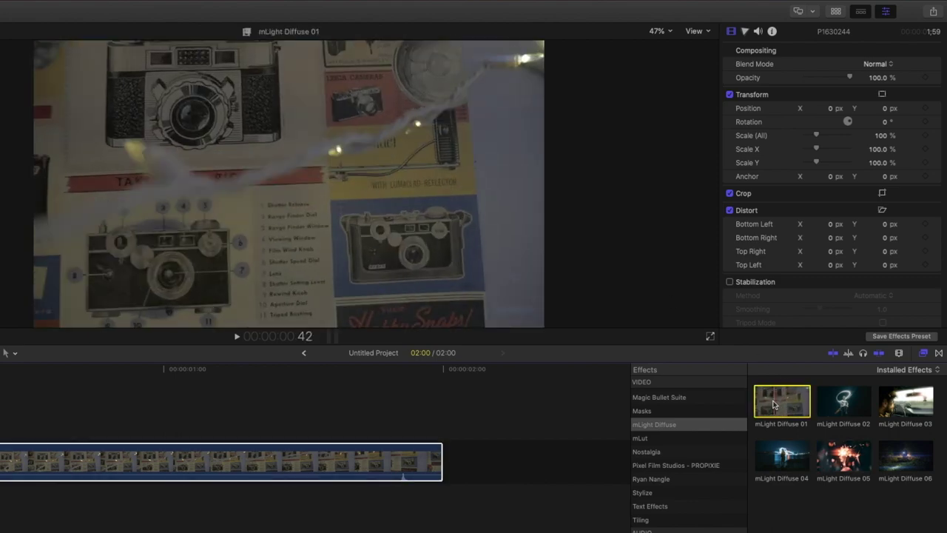
left_click(790, 462)
left_click_drag(790, 462, 118, 460)
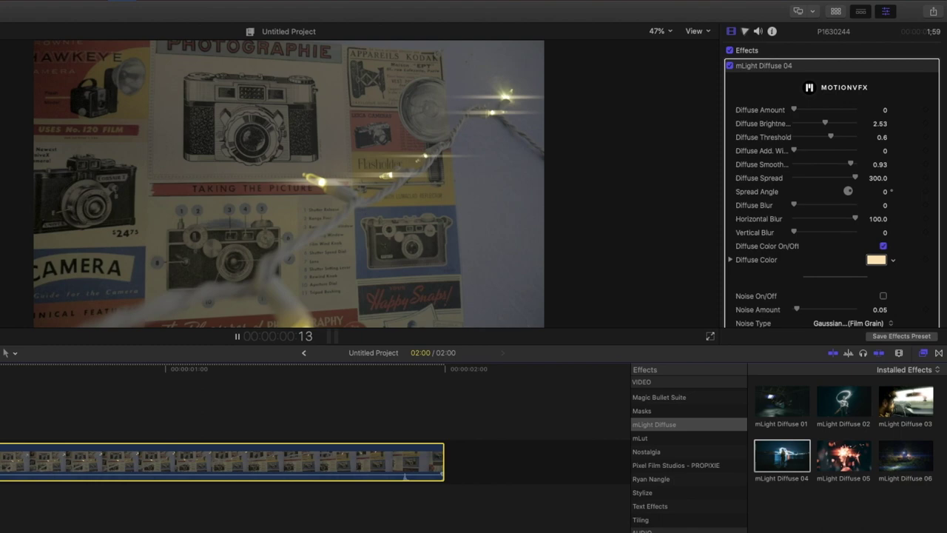
key("space")
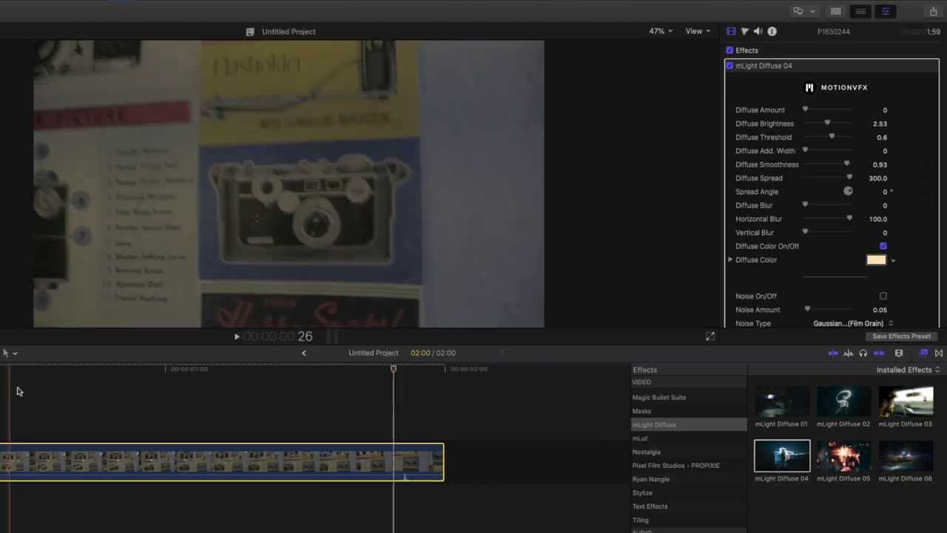
left_click(10, 374)
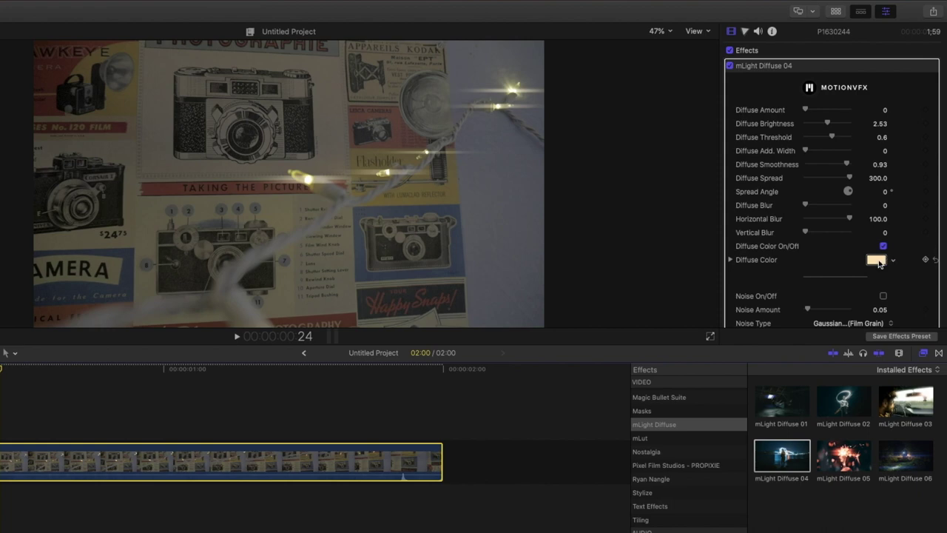
- Make the posters' glow yellow and raise the Diffuse Threshold to 0.76
left_click(881, 261)
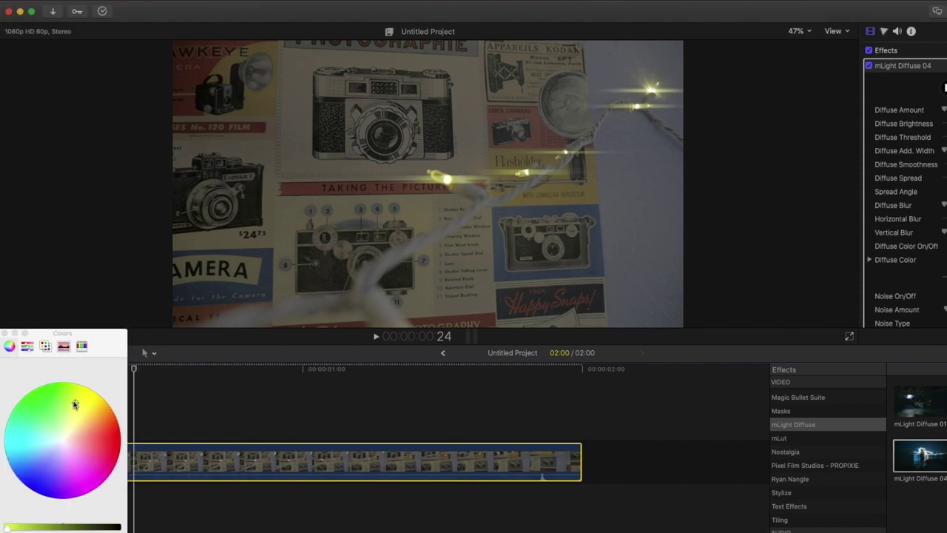
left_click_drag(74, 401, 74, 423)
left_click(6, 334)
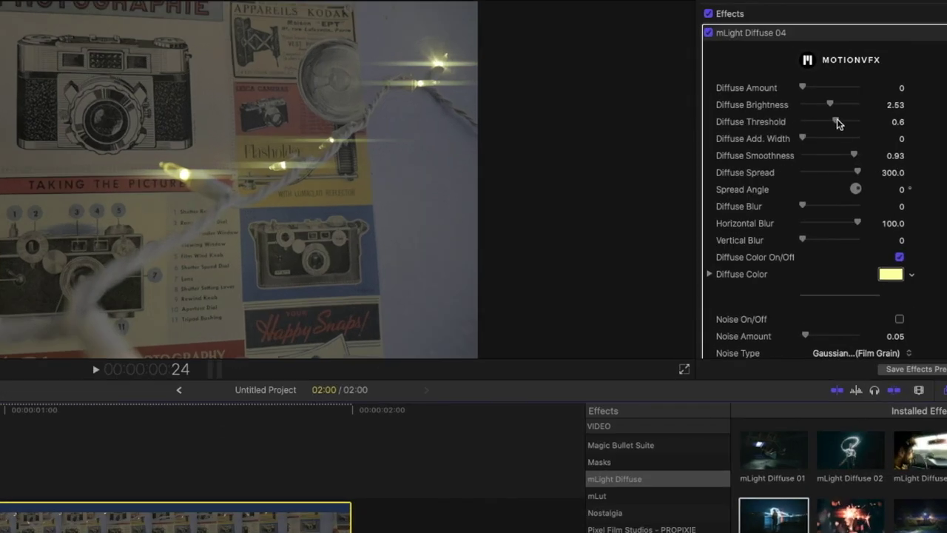
left_click_drag(838, 124, 848, 125)
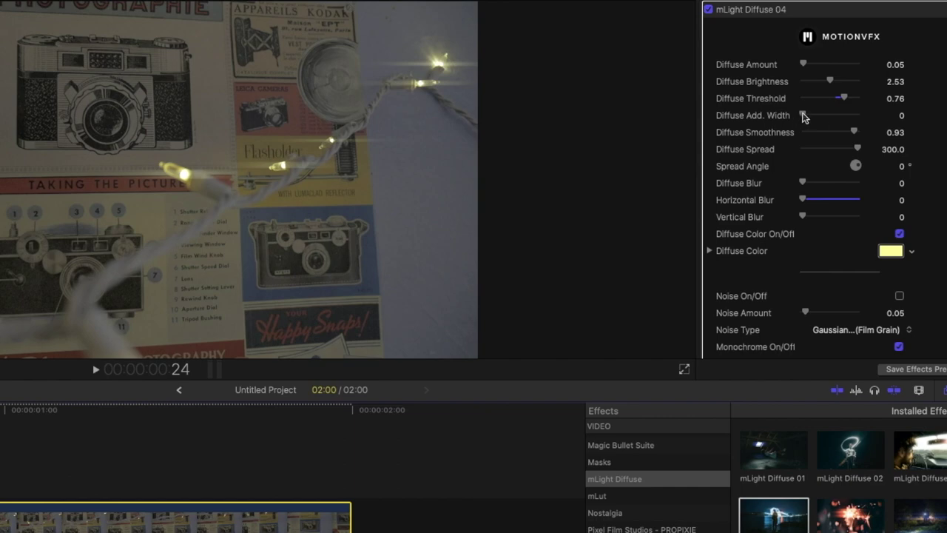
- Test the Diffuse Add. Width and Reflection Opacity sliders on the posters' glow
left_click_drag(803, 116, 745, 125)
scroll(790, 127, "down", 5)
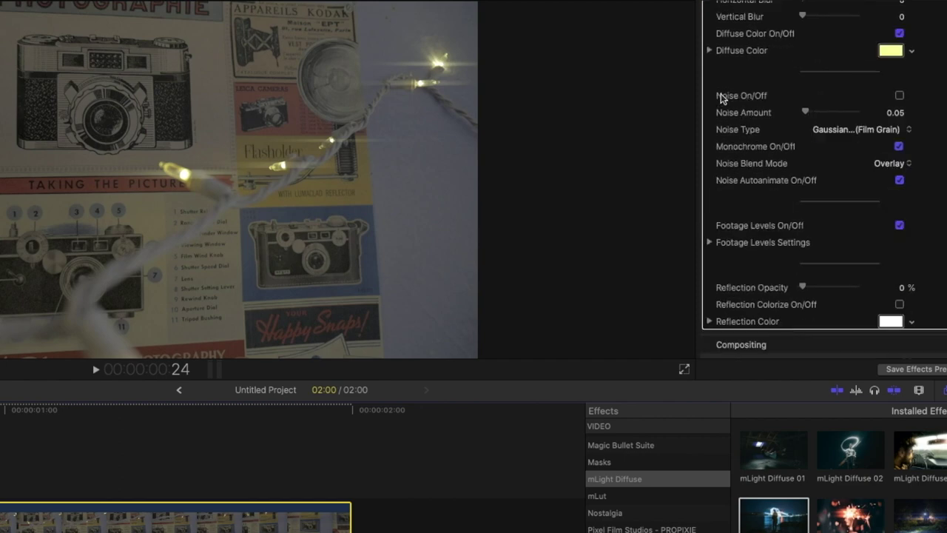
scroll(813, 115, "down", 2)
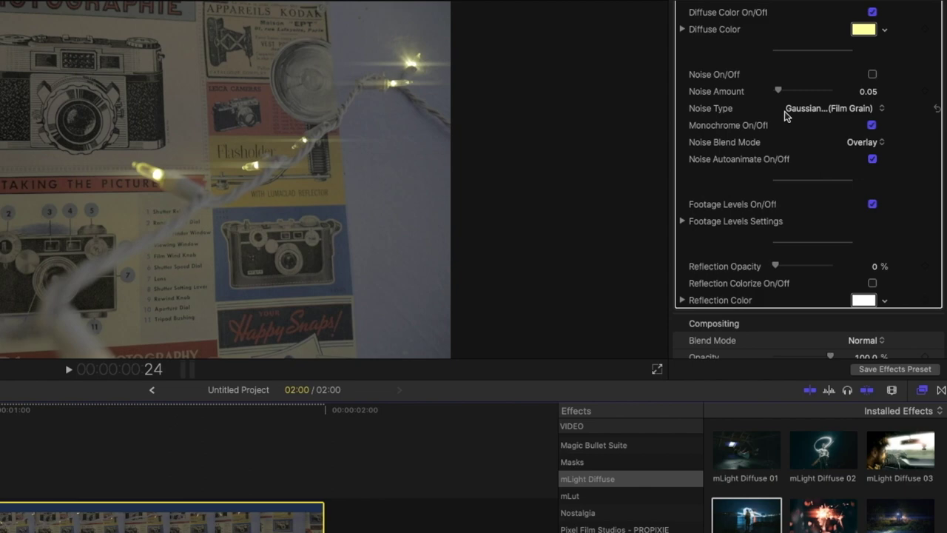
scroll(786, 111, "down", 3)
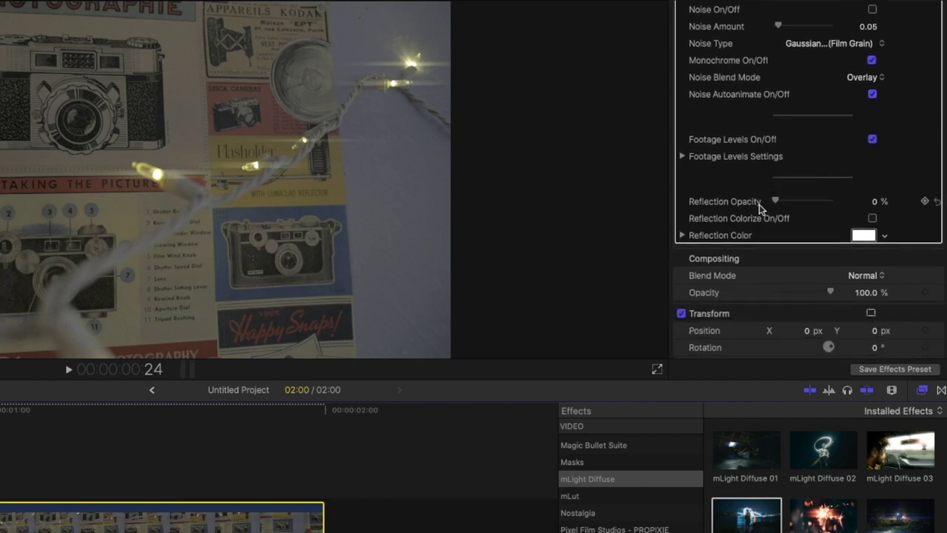
mouse_move(776, 201)
left_mouse_down()
mouse_move(804, 205)
mouse_move(772, 203)
left_mouse_up()
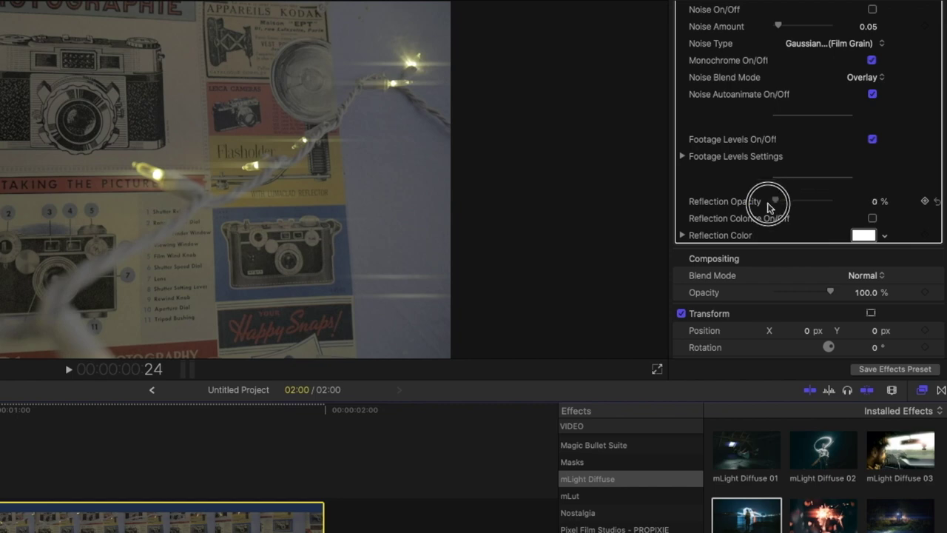
scroll(740, 148, "up", 10)
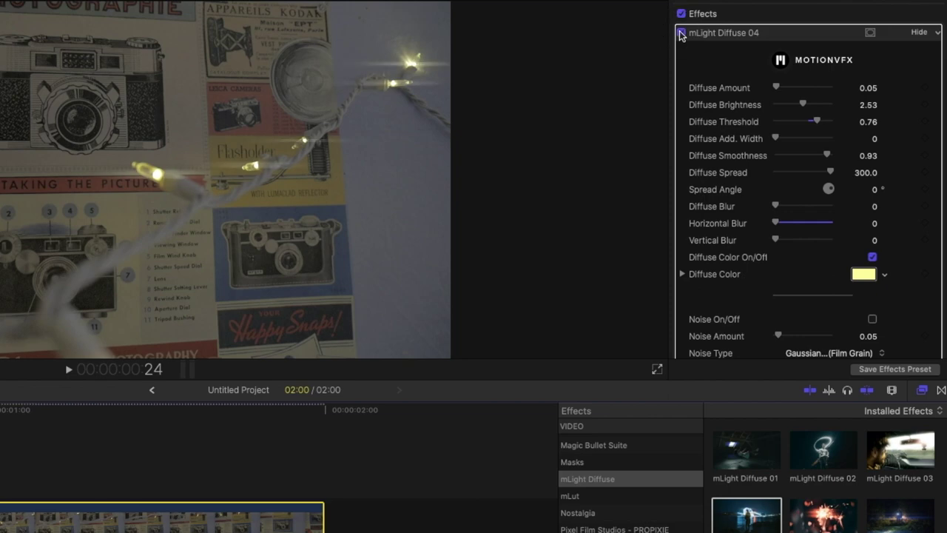